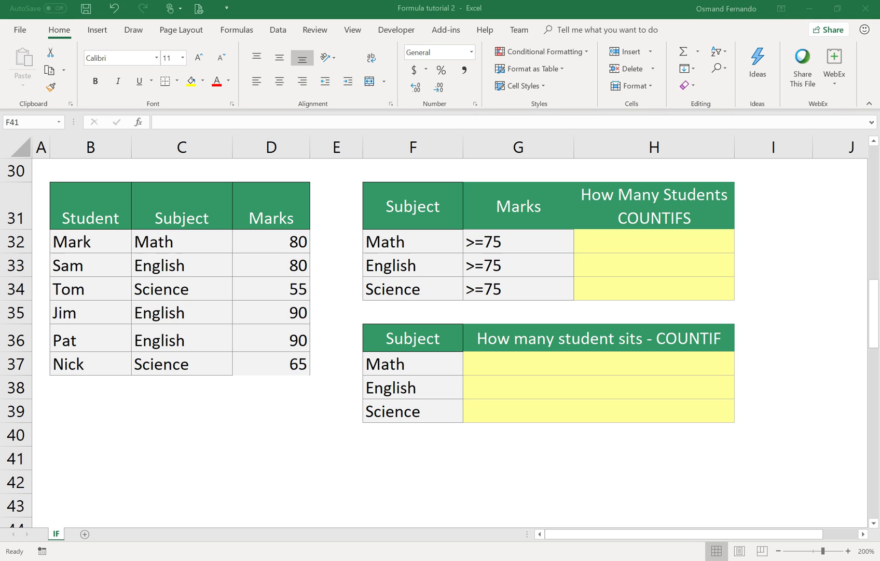
# Examine the student marks table and the subject, criteria and result cells of the COUNTIFS and COUNTIF tables.
pyautogui.click(102, 212)
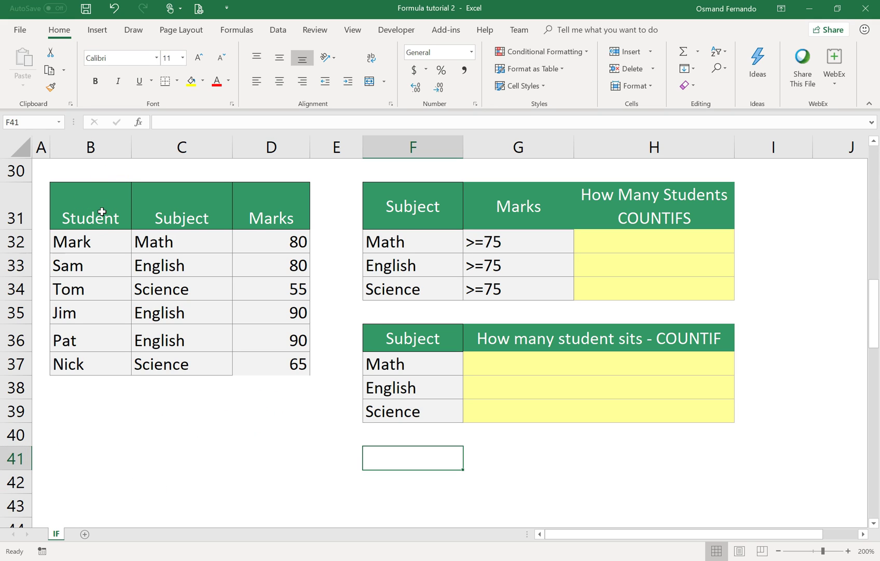
pyautogui.moveTo(98, 210); pyautogui.dragTo(263, 362)
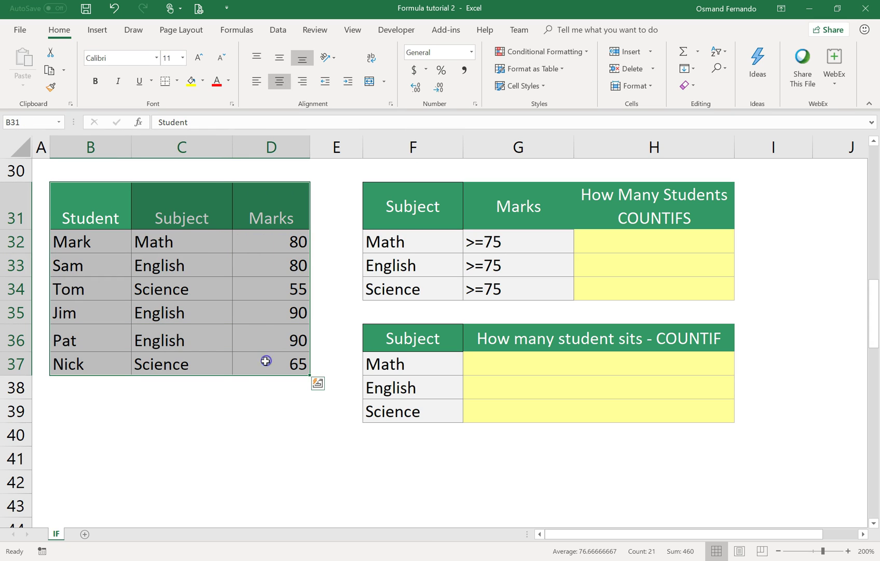
pyautogui.click(231, 398)
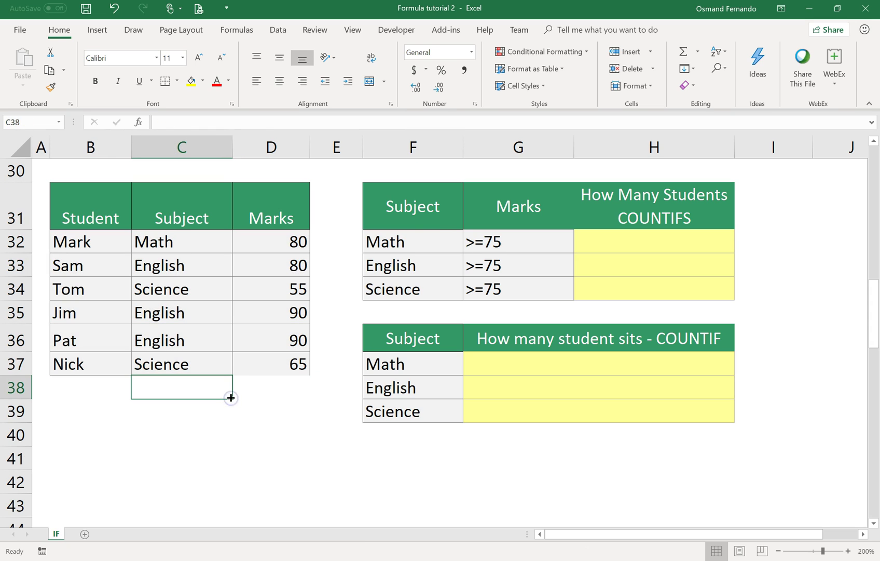
pyautogui.click(442, 209)
pyautogui.moveTo(440, 207); pyautogui.dragTo(444, 279)
pyautogui.moveTo(418, 241); pyautogui.dragTo(421, 276)
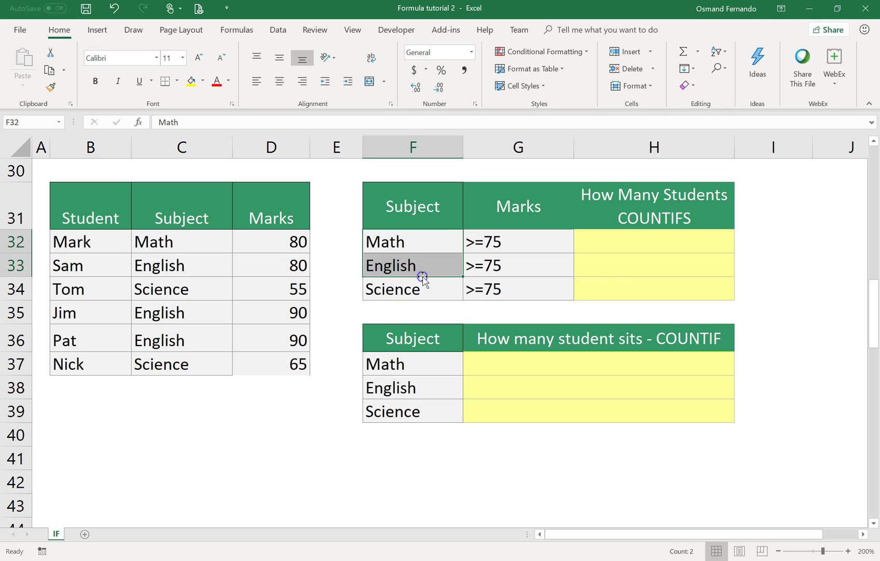
pyautogui.click(625, 244)
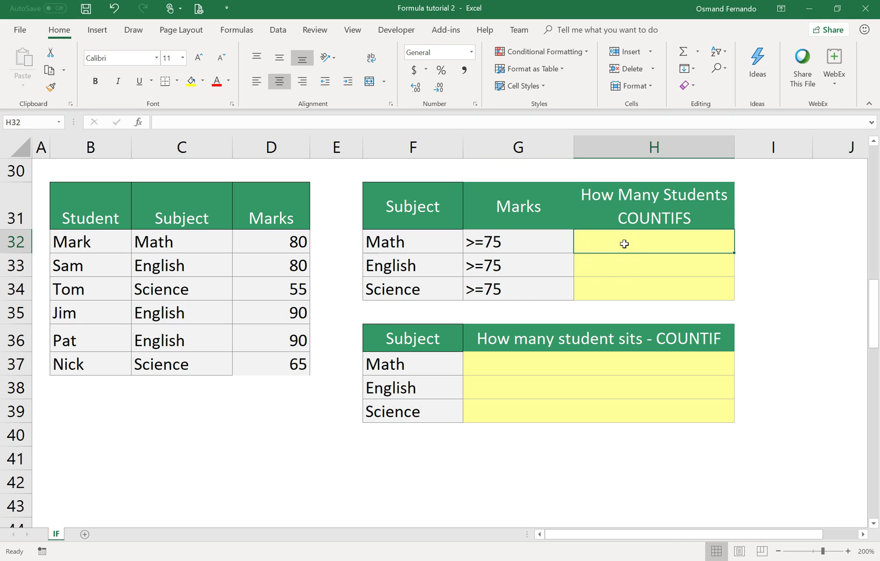
pyautogui.click(512, 262)
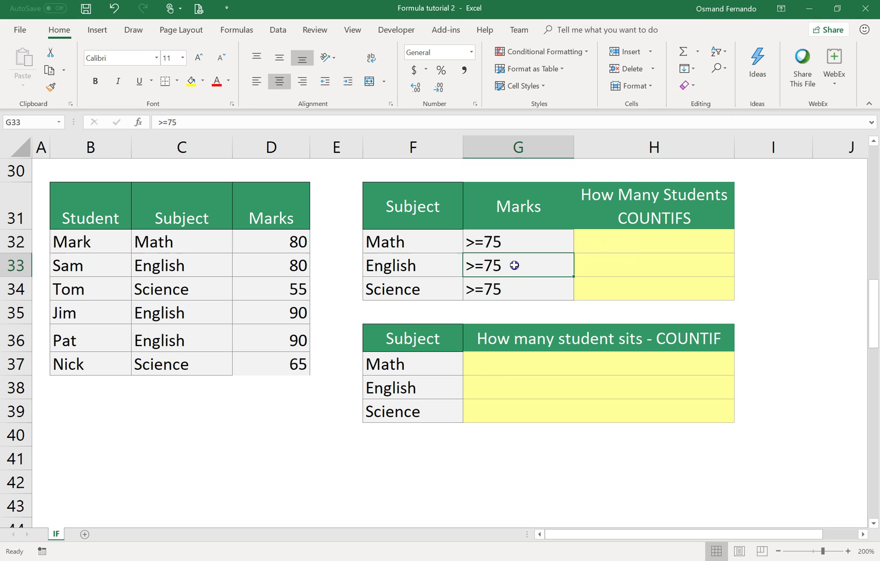
pyautogui.click(490, 362)
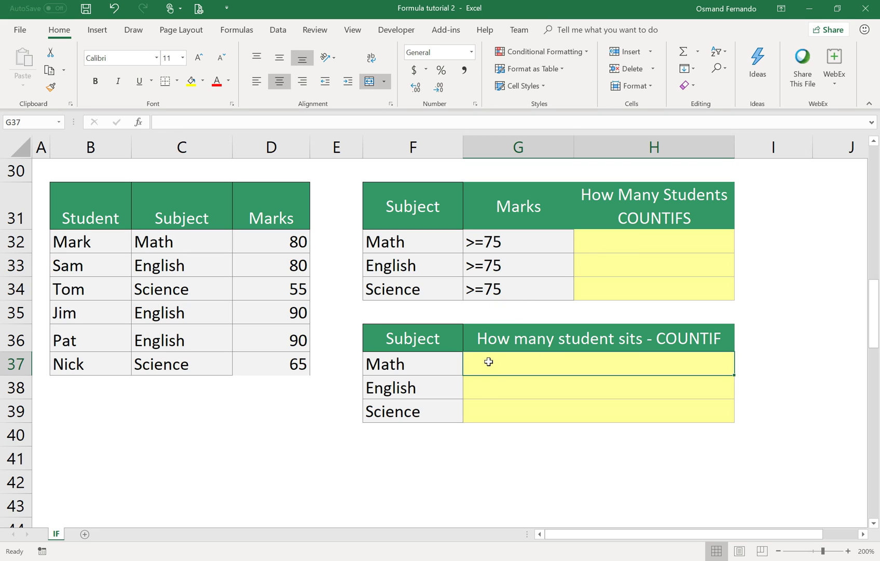
pyautogui.moveTo(433, 365); pyautogui.dragTo(429, 407)
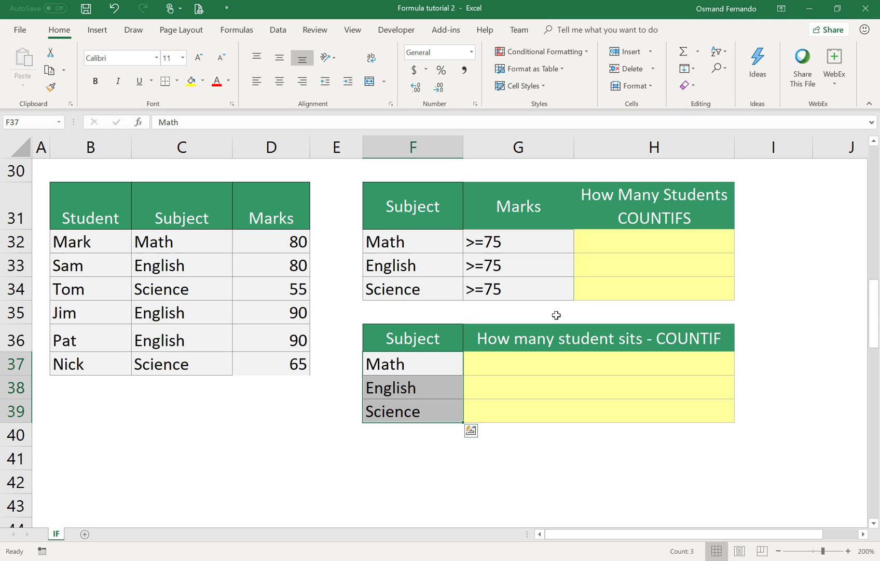
# Start a COUNTIFS formula in H32 with absolute range $C$32:$C$37 as the first criteria range and F32 as its criterion.
pyautogui.click(609, 242)
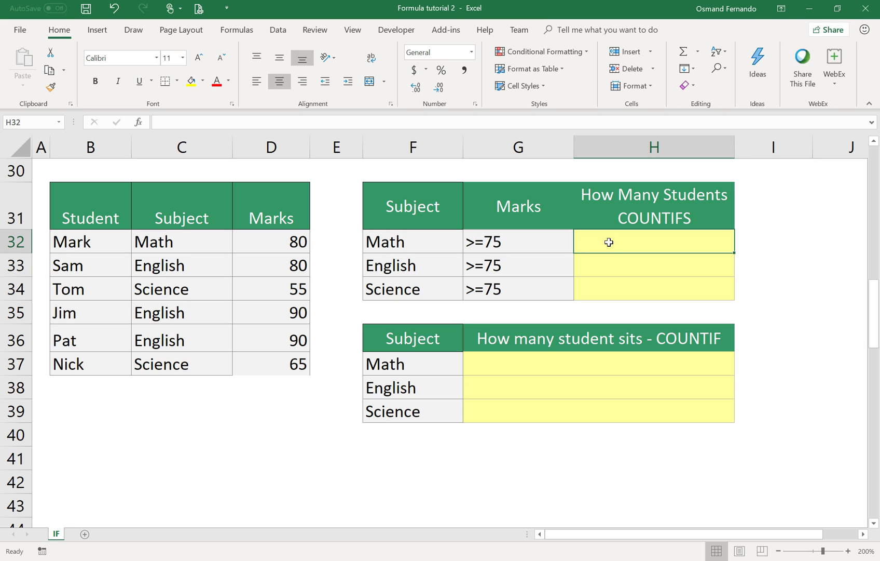
pyautogui.write('=count')
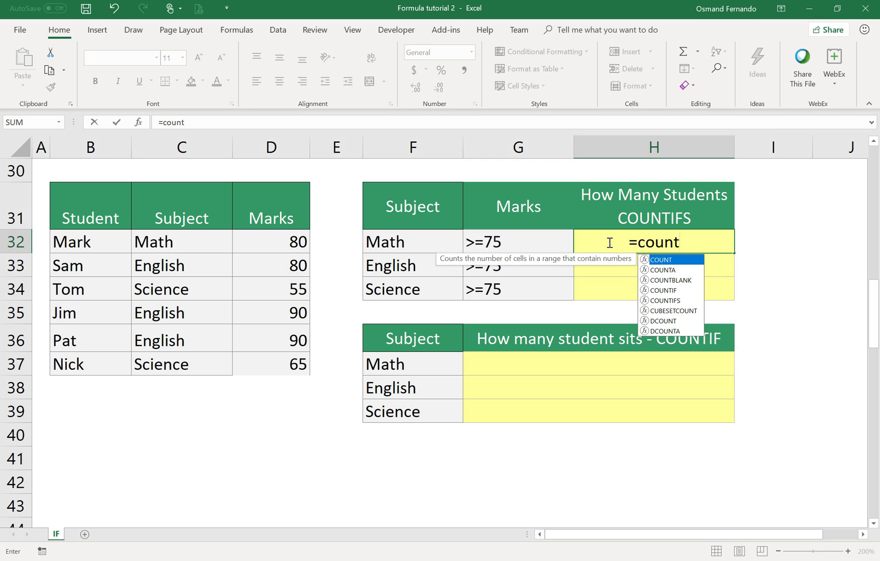
pyautogui.write('i')
pyautogui.press('BackSpace')
pyautogui.write('ifs')
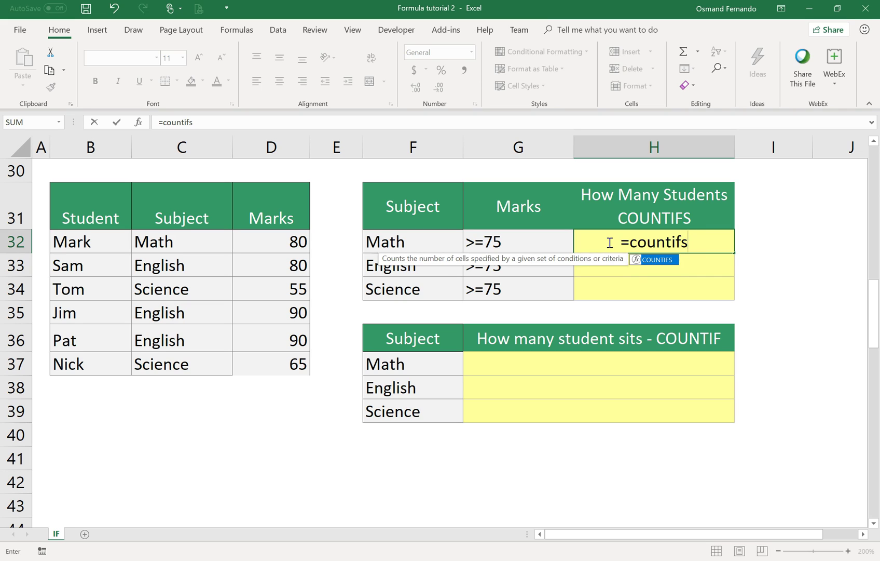
pyautogui.write('(')
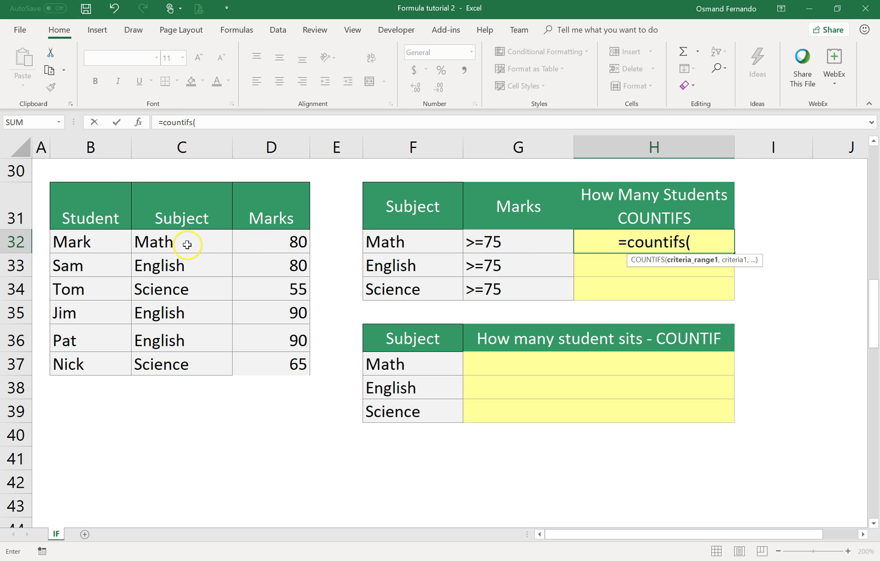
pyautogui.moveTo(189, 240); pyautogui.dragTo(189, 358)
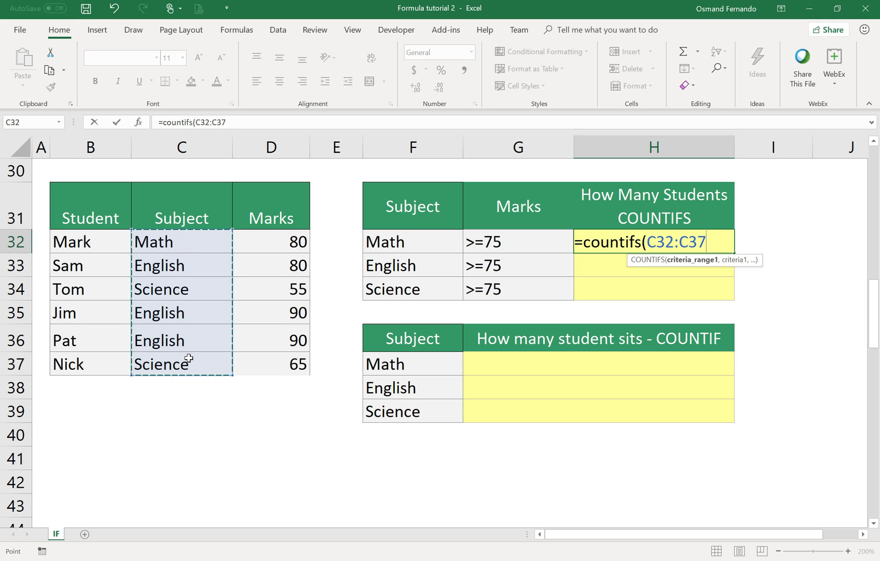
pyautogui.press('F4')
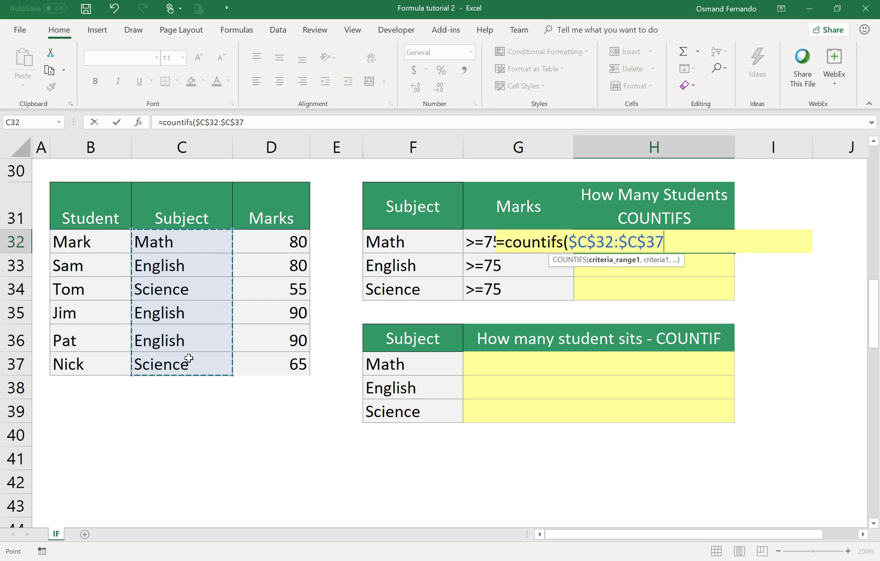
pyautogui.write(',')
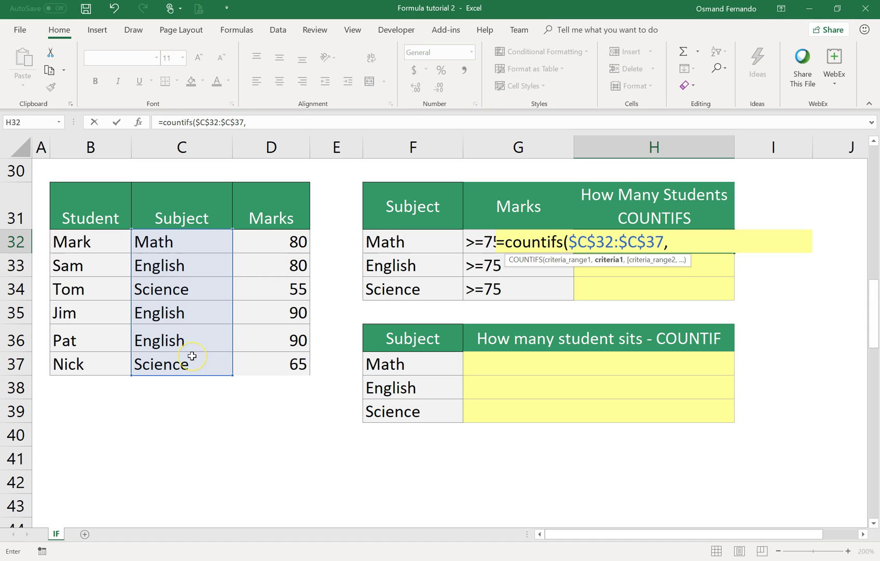
pyautogui.click(410, 241)
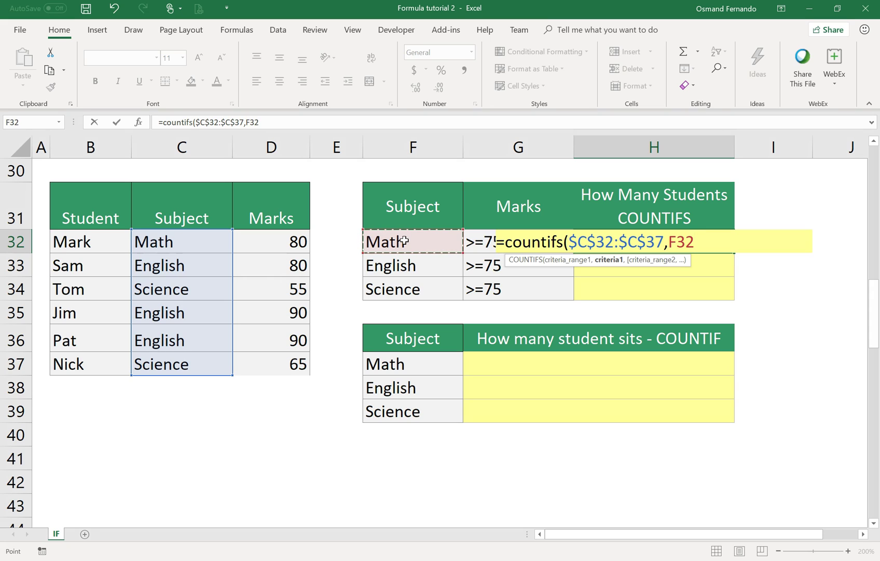
# Complete the H32 formula with absolute range $D$32:$D$37 as the second criteria range and G32 as its criterion.
pyautogui.write(',')
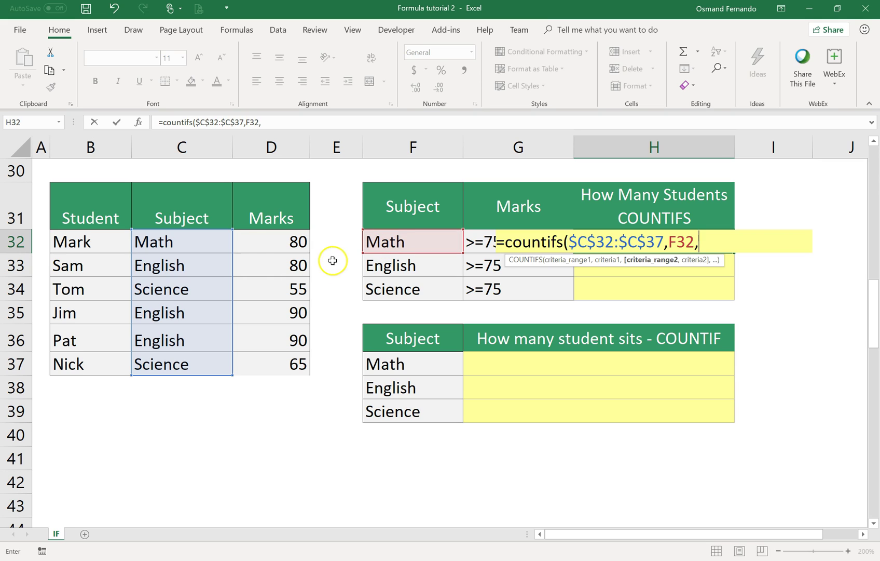
pyautogui.moveTo(259, 242); pyautogui.dragTo(269, 368)
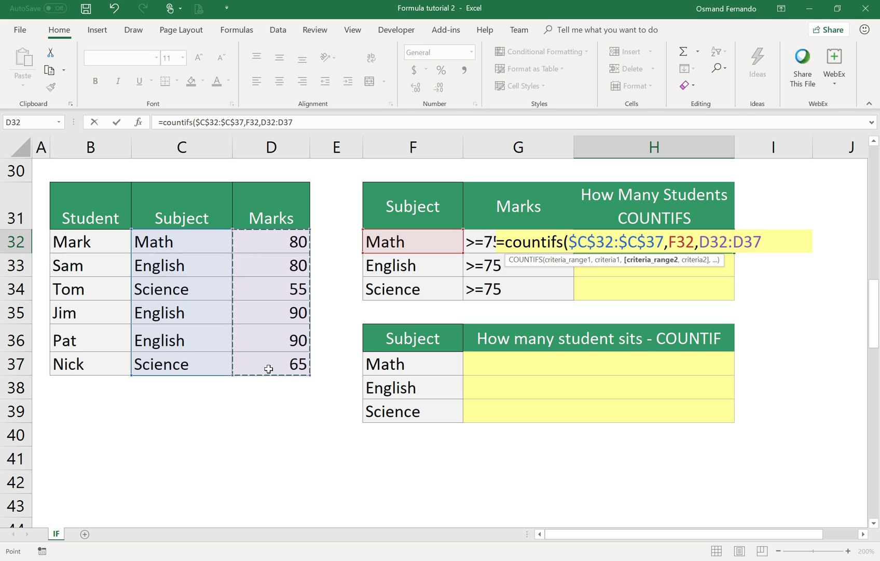
pyautogui.press('F4')
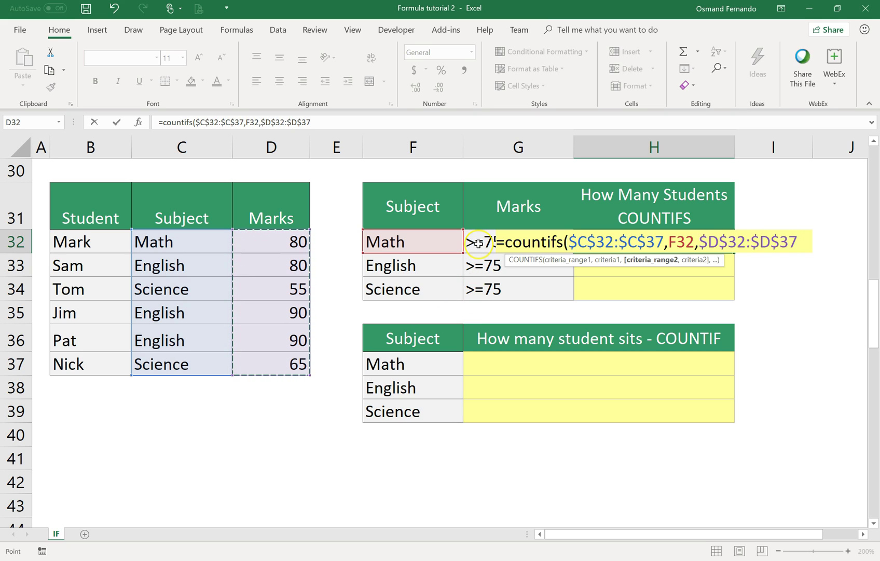
pyautogui.write(',')
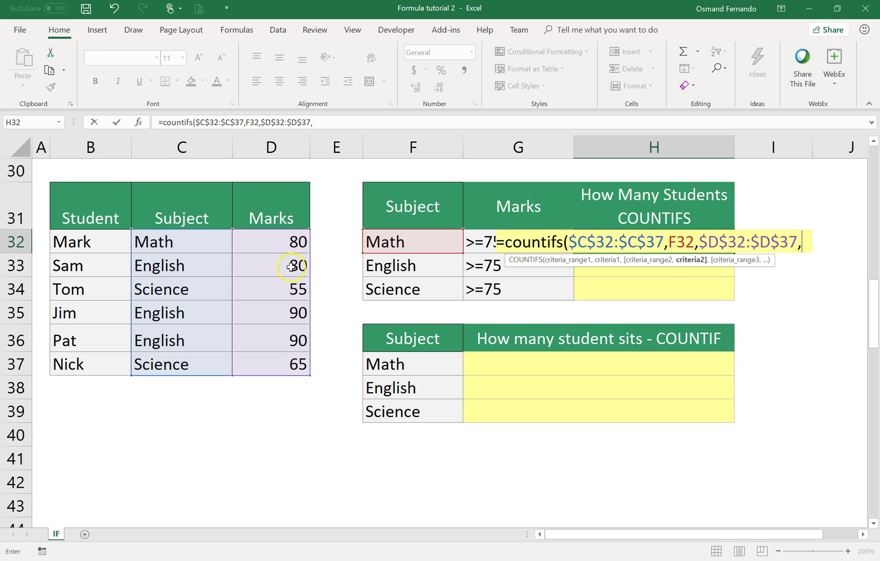
pyautogui.click(479, 242)
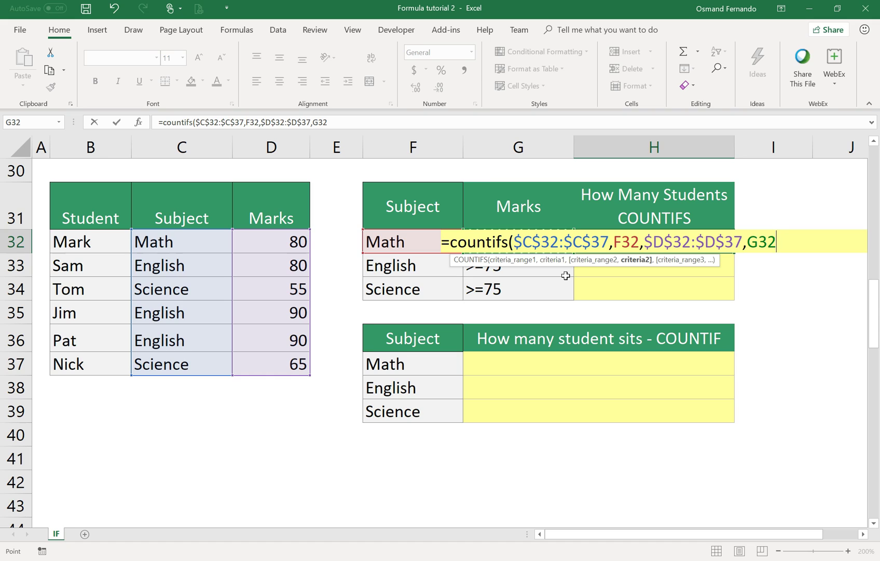
pyautogui.write(')')
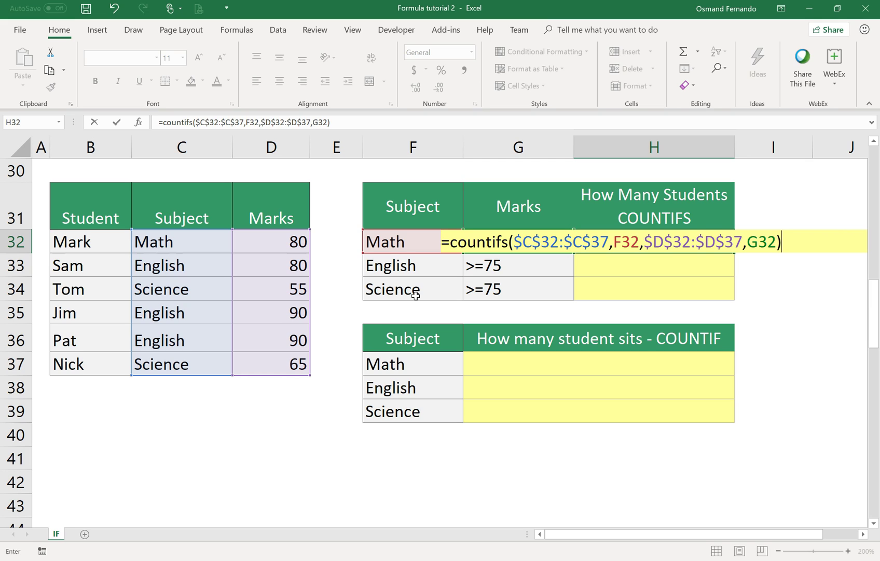
pyautogui.press('Return')
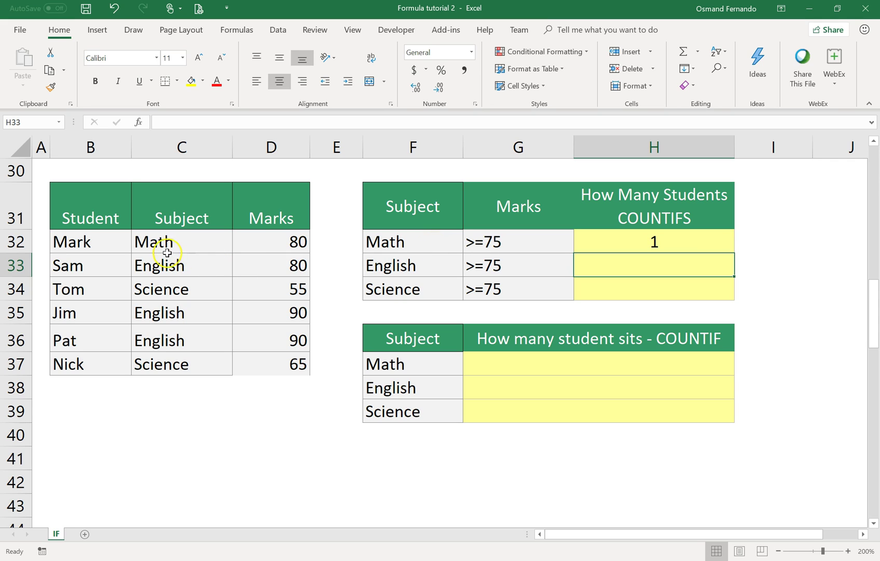
# Check the Math record in the student table and fill the COUNTIFS formula from H32 down through H34.
pyautogui.moveTo(221, 237); pyautogui.dragTo(280, 239)
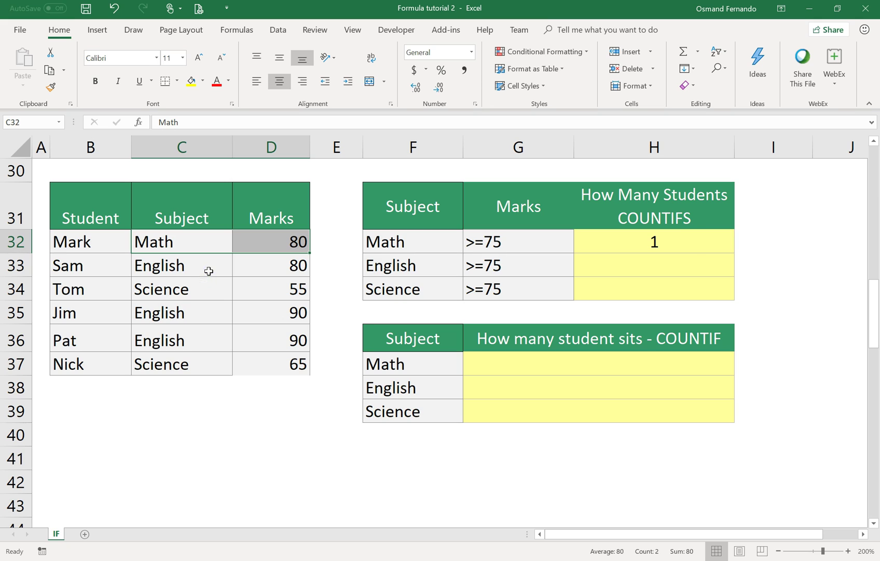
pyautogui.click(674, 240)
pyautogui.moveTo(734, 253); pyautogui.dragTo(716, 284)
# Check the English and Science COUNTIFS results against the matching subjects and marks in the student table.
pyautogui.click(674, 267)
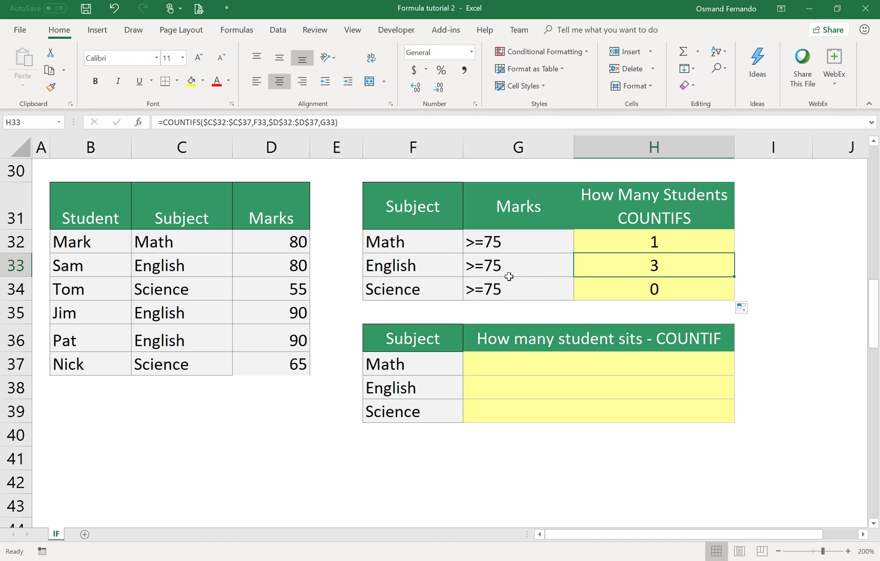
pyautogui.moveTo(226, 271); pyautogui.dragTo(272, 268)
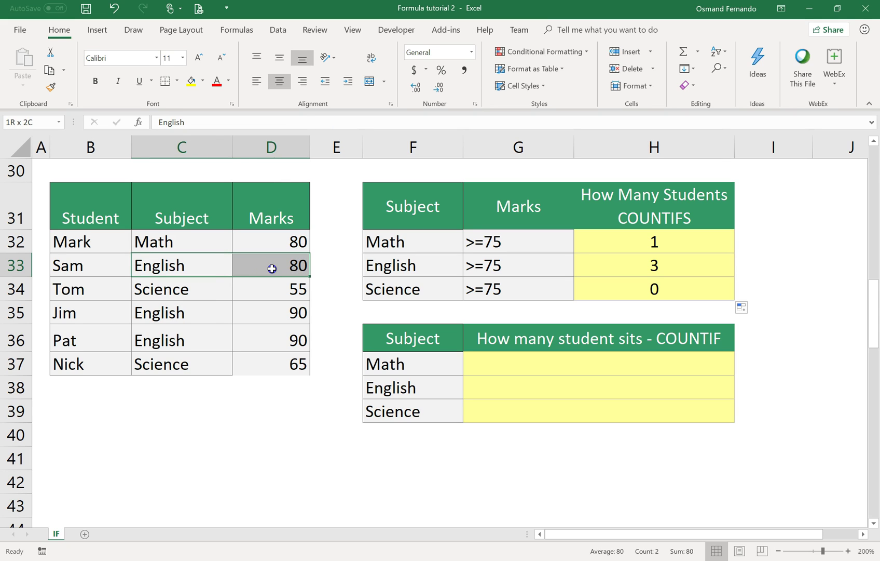
pyautogui.moveTo(203, 312); pyautogui.dragTo(271, 312)
pyautogui.moveTo(187, 345); pyautogui.dragTo(268, 337)
pyautogui.click(383, 291)
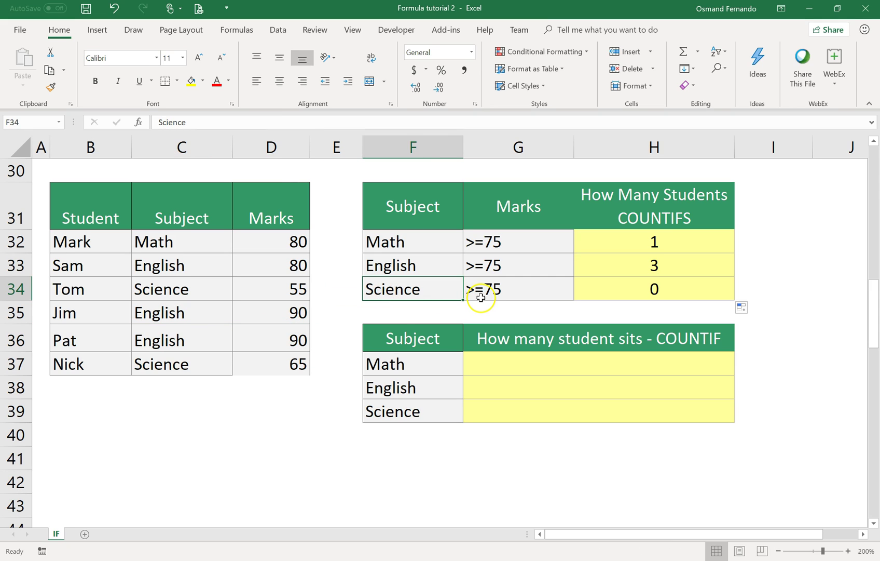
pyautogui.click(642, 293)
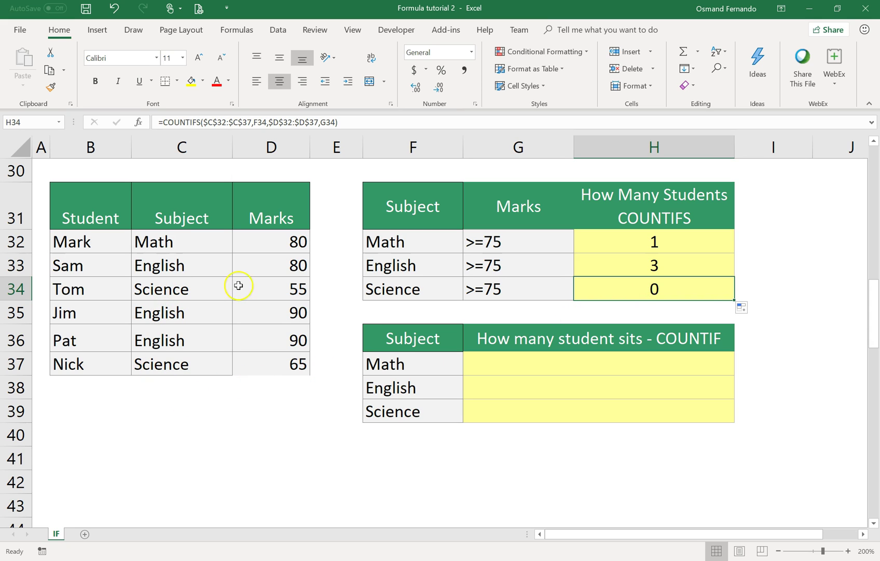
pyautogui.click(254, 286)
pyautogui.click(274, 362)
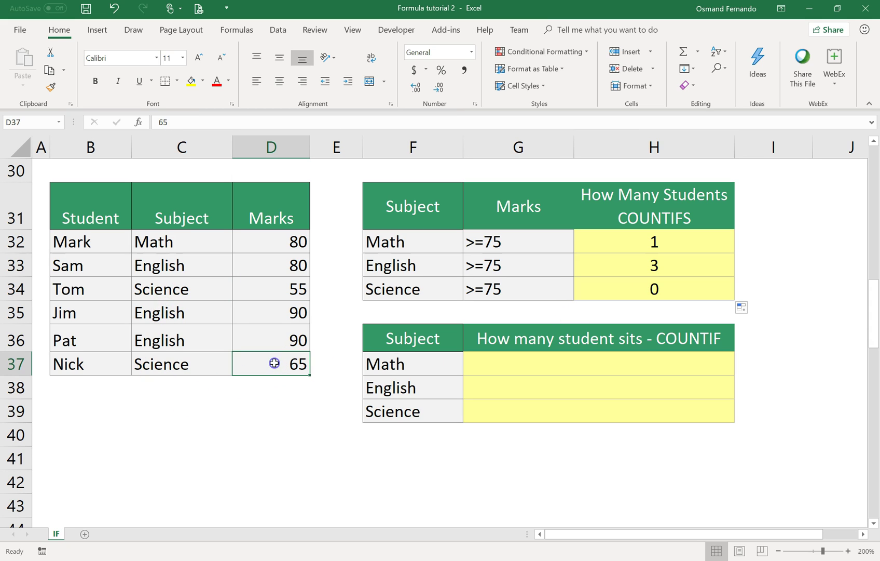
# Set the Science mark in D34 to 75 and check the Science count in H34.
pyautogui.click(299, 294)
pyautogui.write('75')
pyautogui.press('Return')
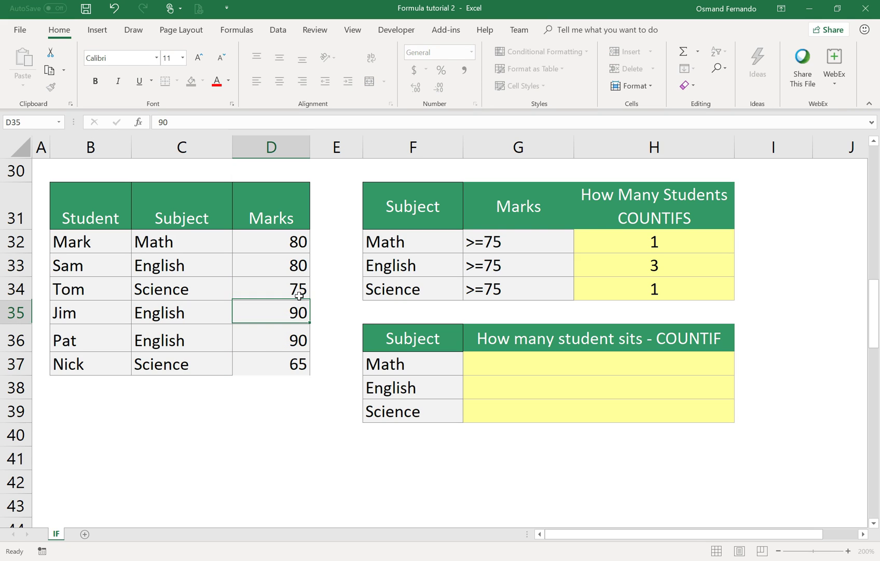
pyautogui.click(654, 307)
pyautogui.click(656, 291)
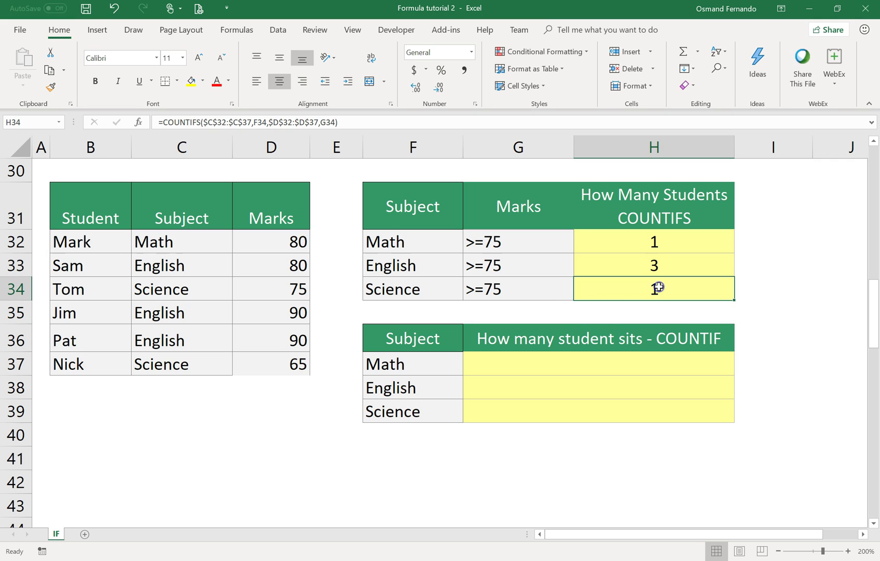
pyautogui.click(664, 295)
# Start a COUNTIF formula in G37 with the subject column $C$32:$C$37 as its absolute range.
pyautogui.click(511, 367)
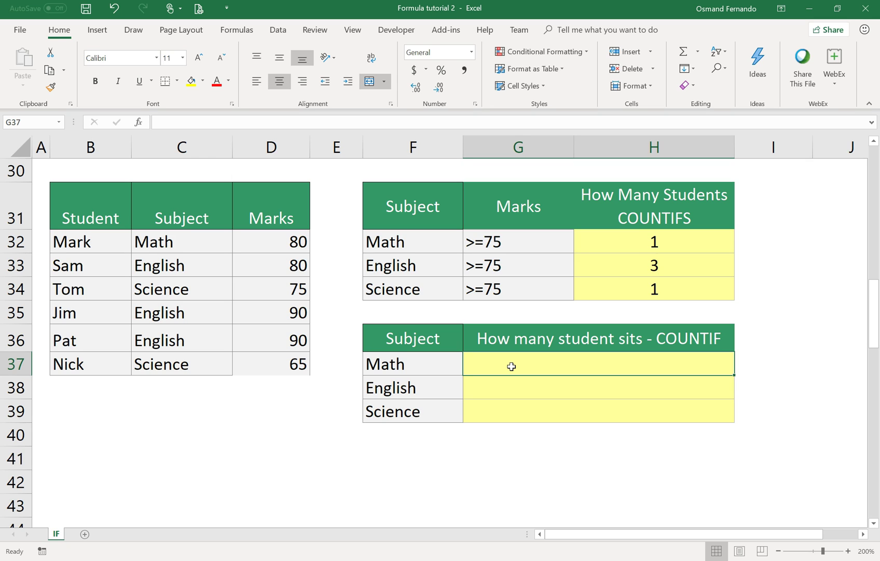
pyautogui.write('=cou')
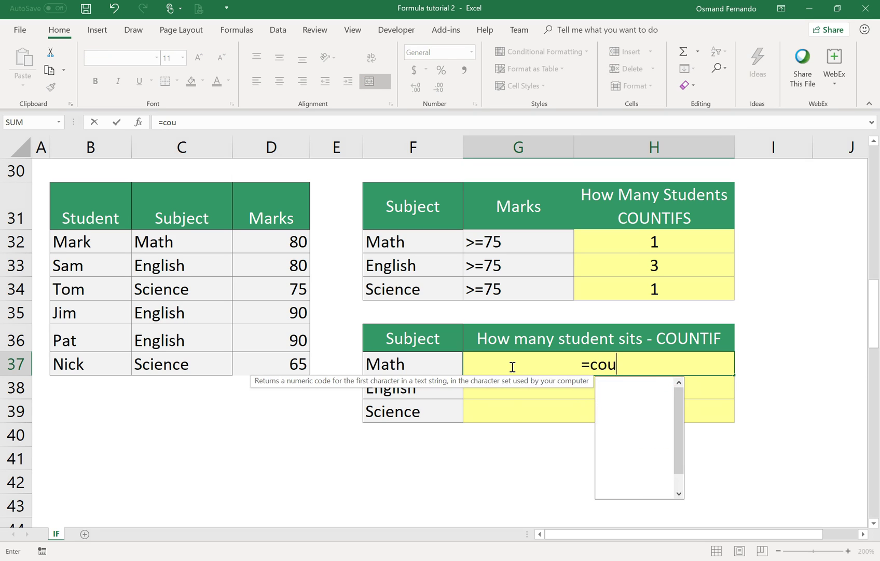
pyautogui.write('ntif')
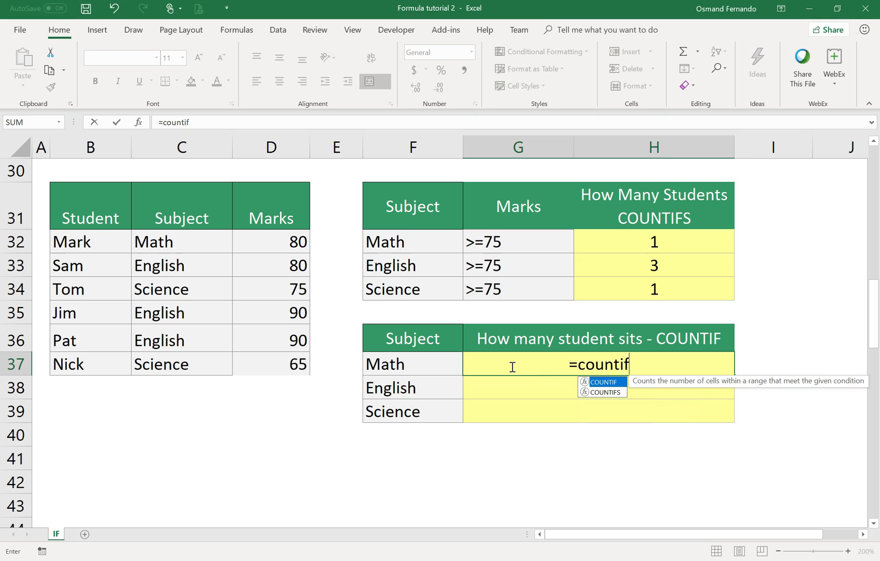
pyautogui.doubleClick(608, 381)
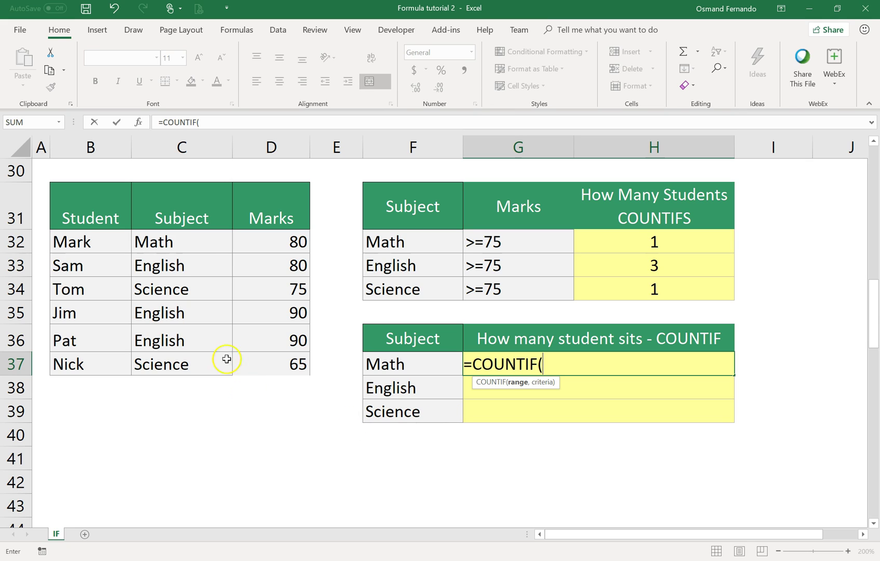
pyautogui.moveTo(198, 242); pyautogui.dragTo(206, 354)
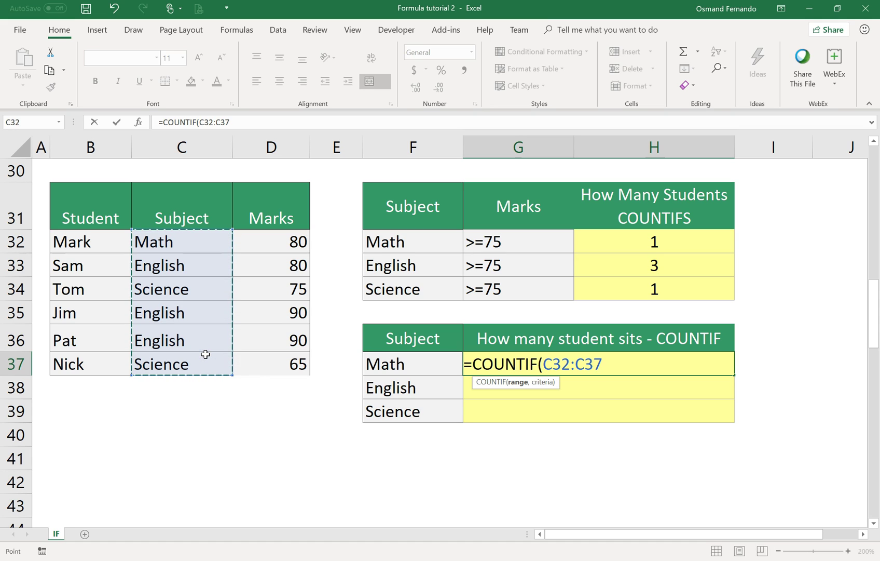
pyautogui.press('F4')
pyautogui.write(',')
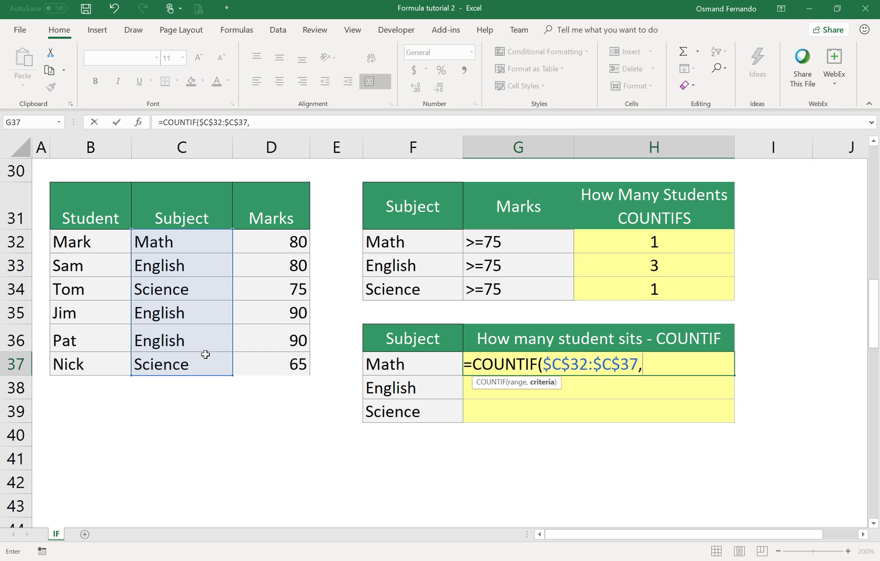
# Complete the G37 formula with F37 as its criterion and fill it down through G39.
pyautogui.click(390, 366)
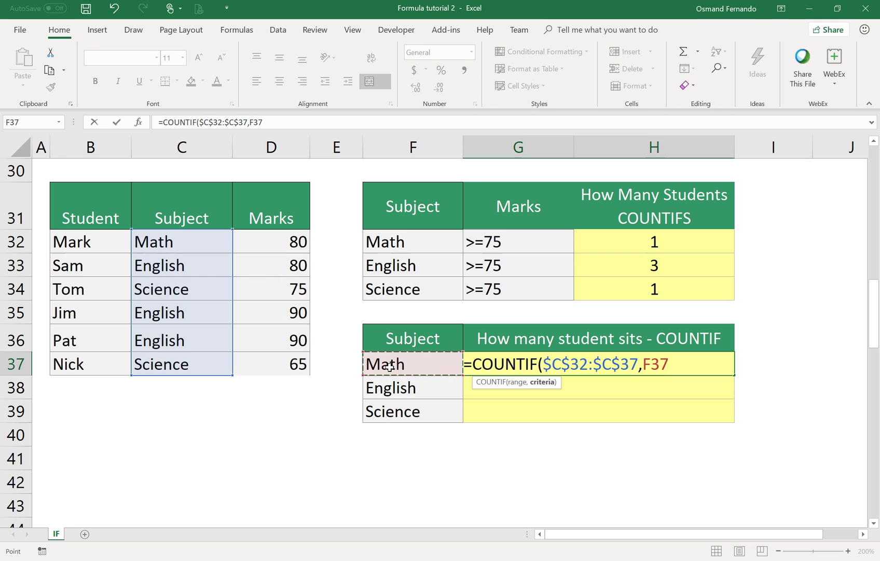
pyautogui.write(')')
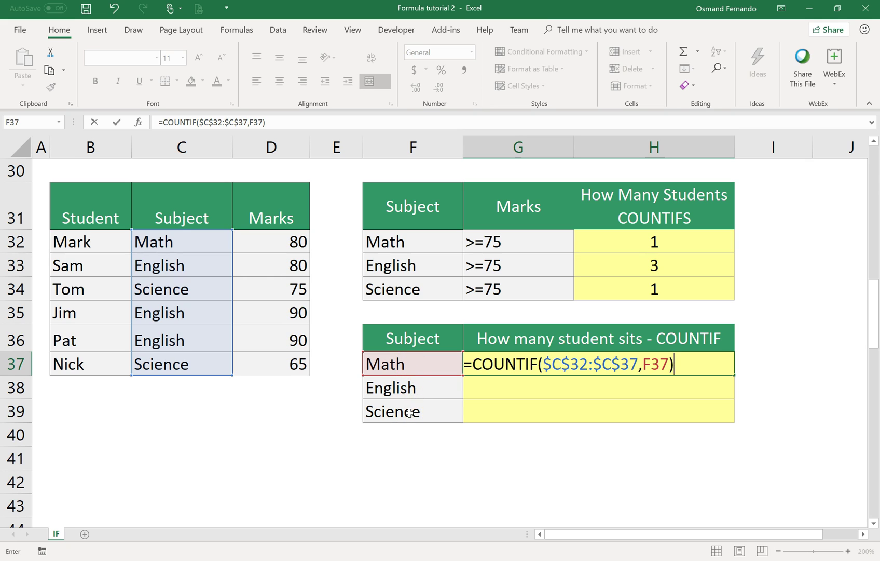
pyautogui.press('Return')
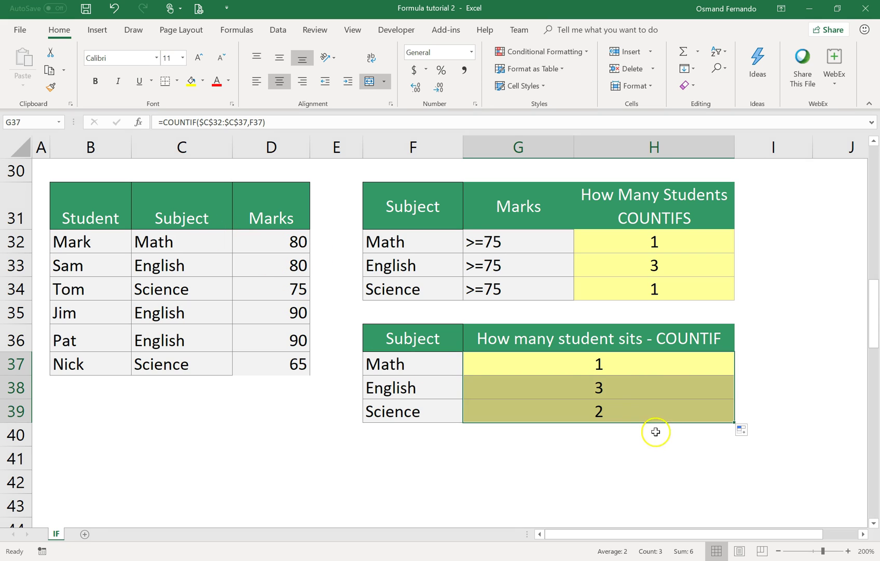
# Check the COUNTIF formulas and results for English in G38 and Math in G37.
pyautogui.click(620, 392)
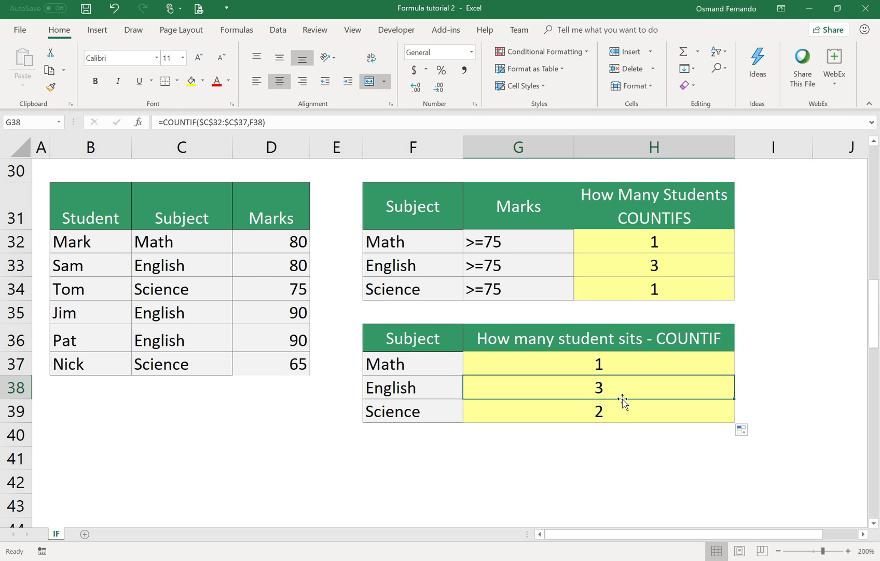
pyautogui.click(621, 369)
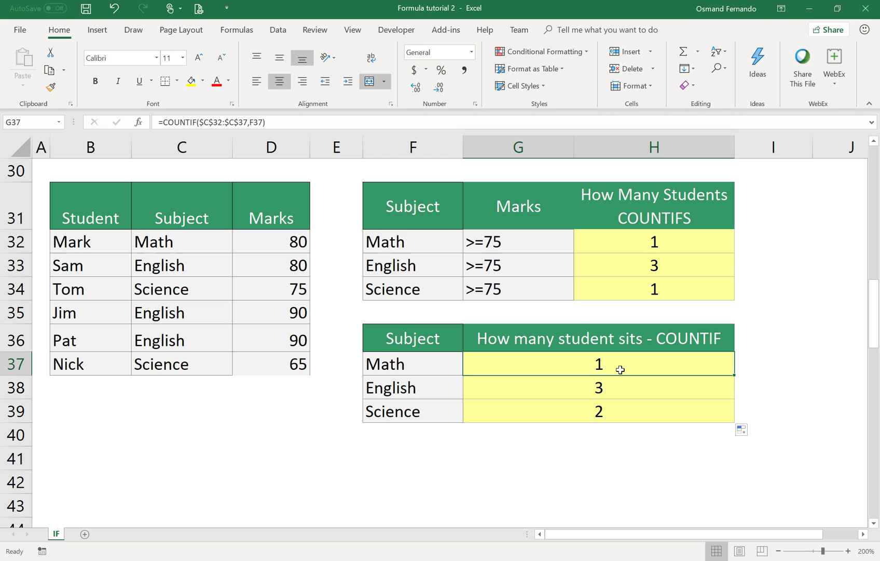
pyautogui.click(618, 369)
pyautogui.click(616, 369)
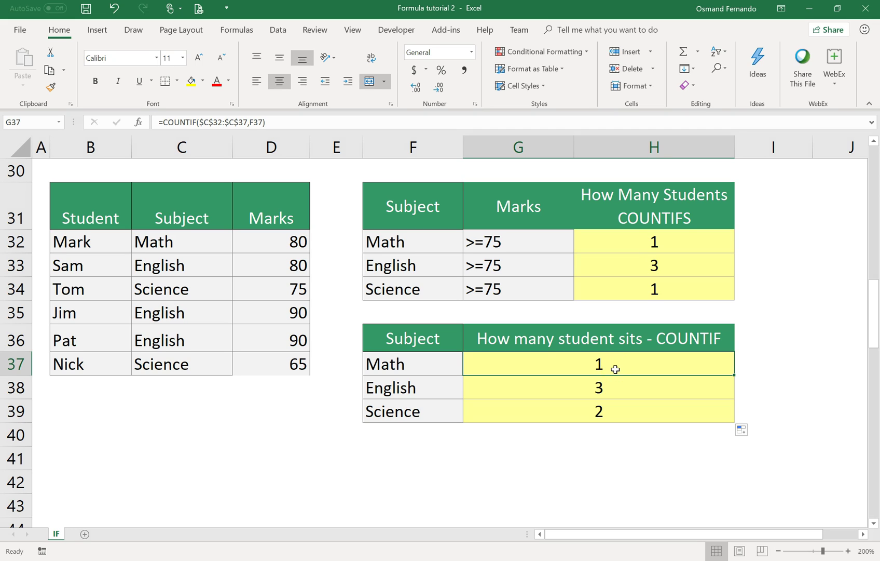